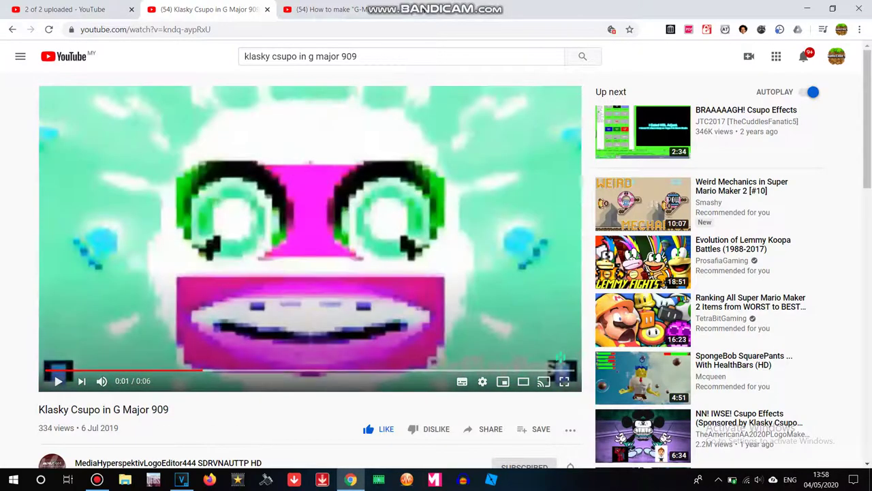
Step: Switch to VEGAS Pro and place the Klasky Csupo Robot Logo media at the start of the timeline
left_click(181, 479)
left_click(24, 265)
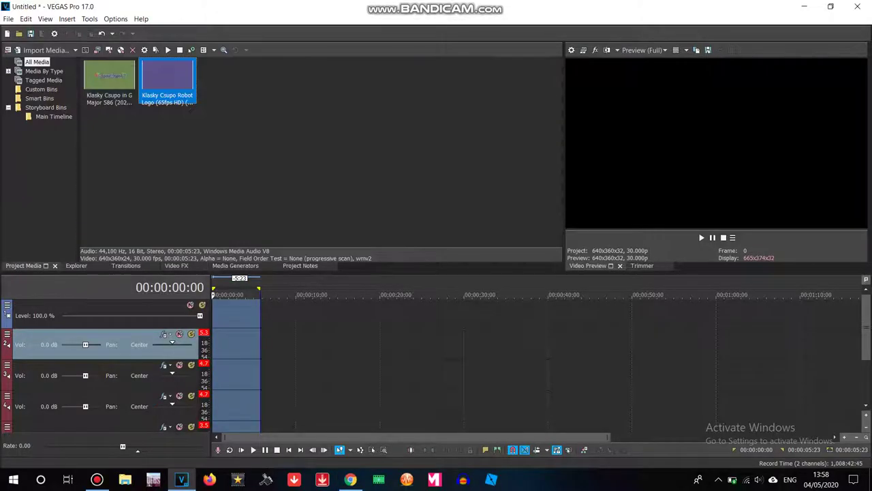
left_click_drag(168, 78, 220, 316)
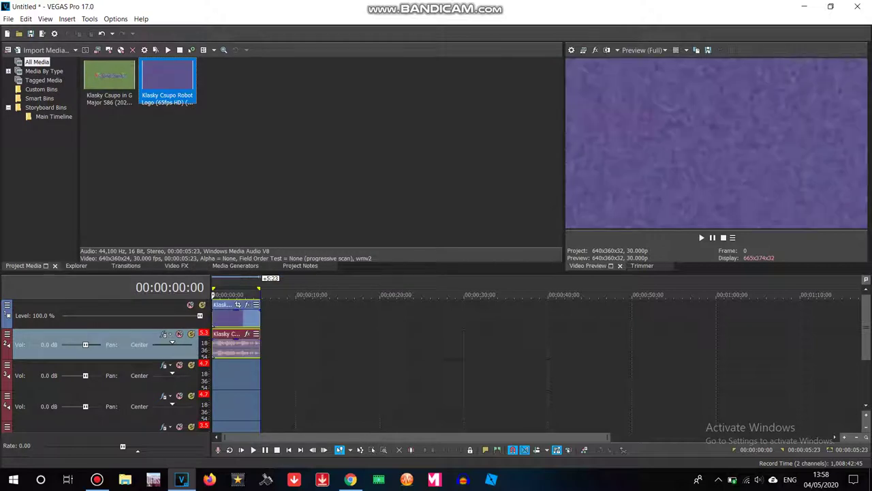
Step: Select the video clip at the 2-second mark and apply the Invert effect with its default preset
left_click(229, 318)
left_click(176, 266)
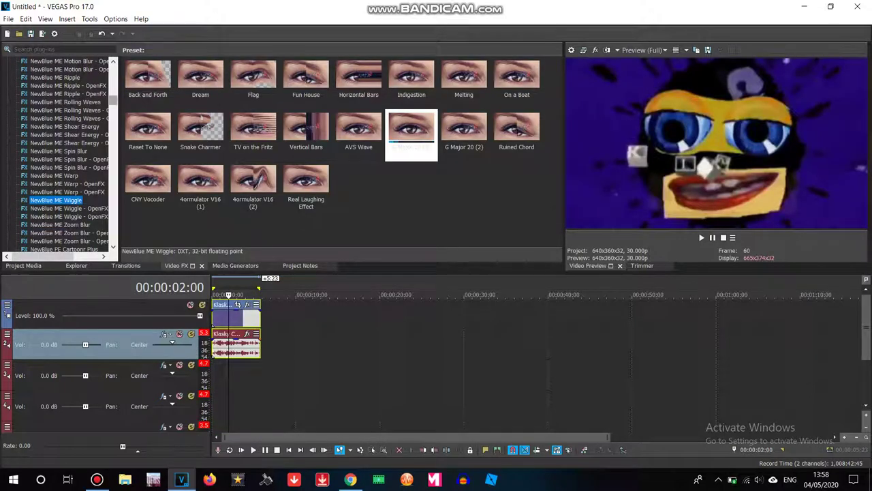
scroll(65, 153, "up", 15)
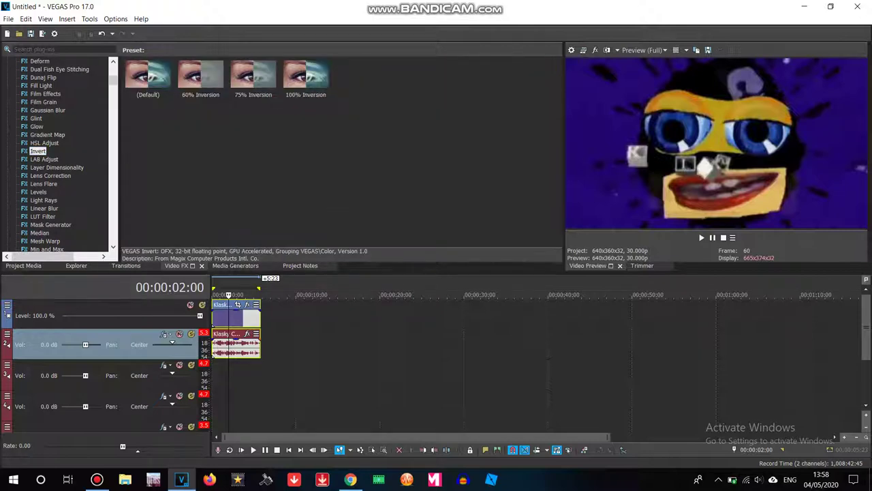
double_click(148, 76)
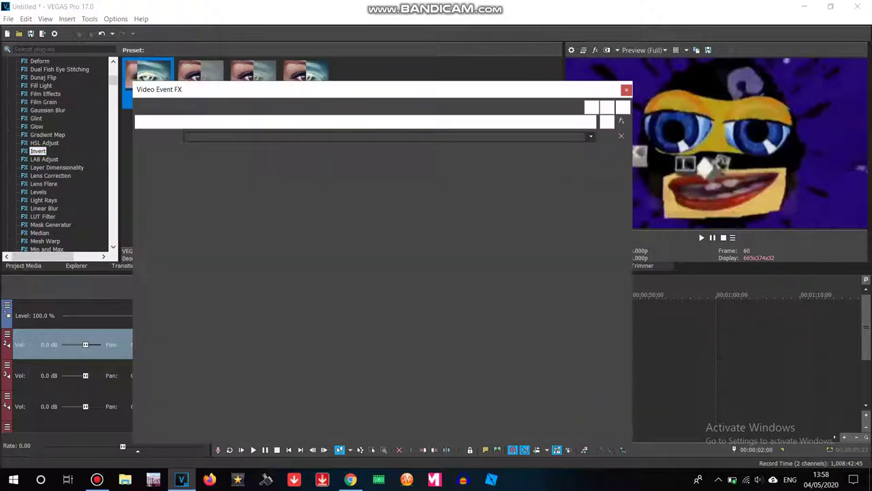
Step: Add HSL Adjust with the Luig Group preset to the clip and set Add to hue to 0.250, comparing with the reference video
left_click(44, 143)
left_click_drag(391, 89, 403, 241)
double_click(464, 130)
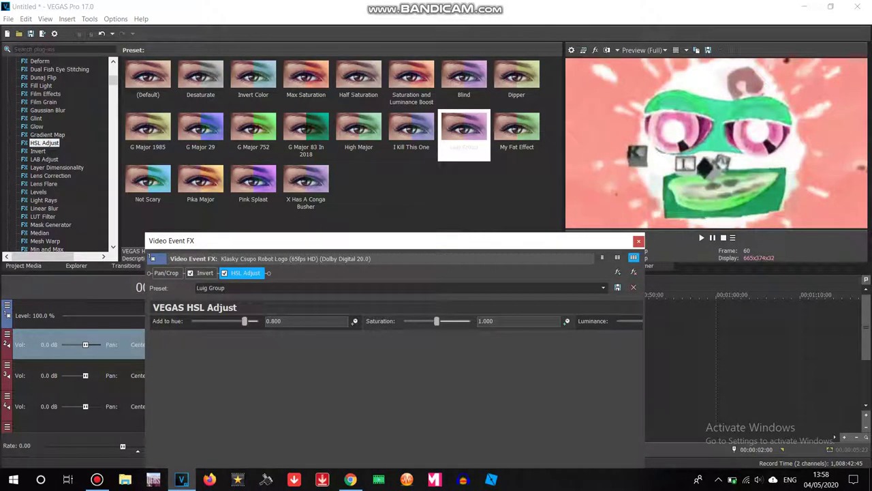
left_click_drag(244, 321, 209, 321)
left_click(350, 479)
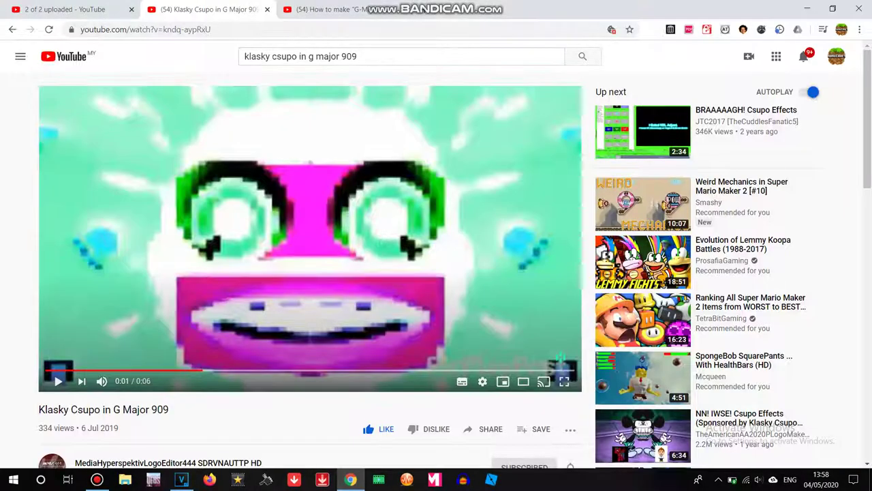
left_click(350, 479)
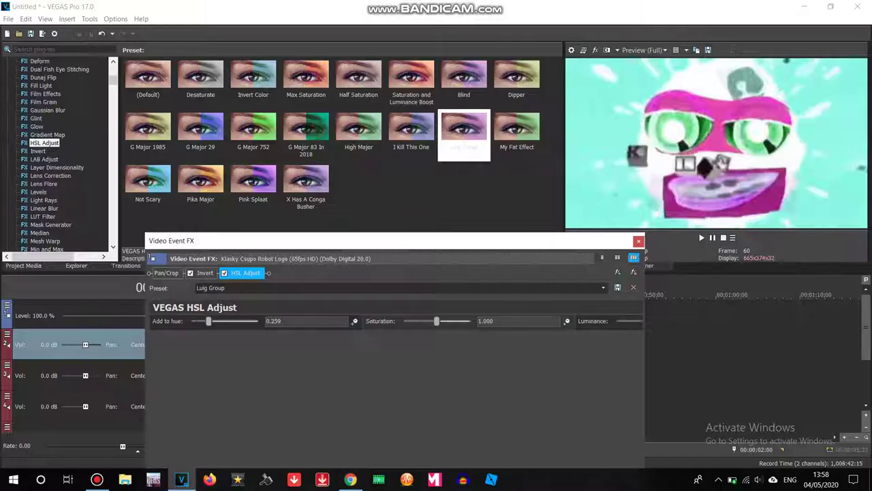
left_click_drag(282, 321, 274, 321)
Step: Add the Color Curves effect with the Increase Contrast preset to the video clip
left_click_drag(113, 80, 113, 76)
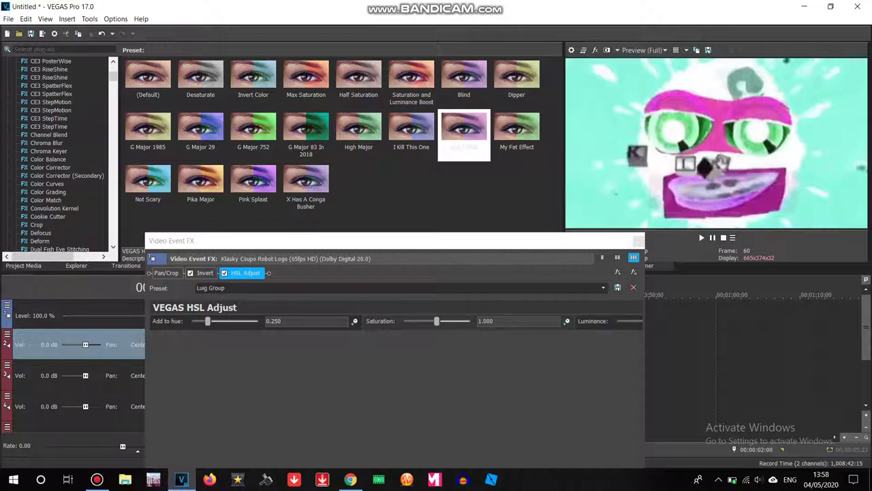
left_click(47, 184)
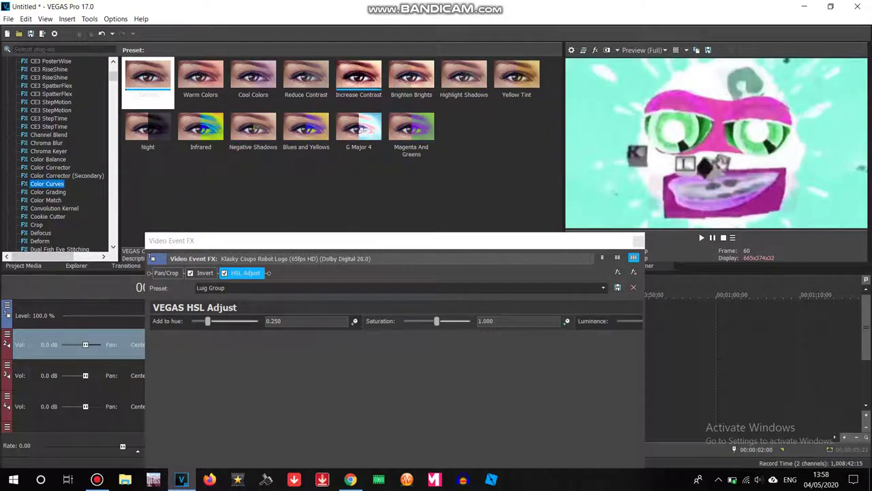
left_click_drag(360, 79, 362, 295)
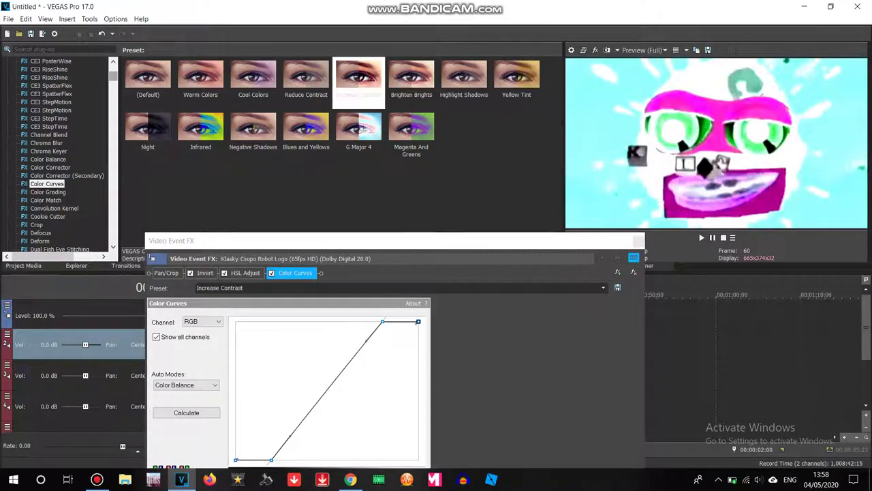
Step: Try the Large preset of the Pixelate effect on the video clip, and remove it
scroll(61, 154, "down", 2)
scroll(61, 154, "down", 5)
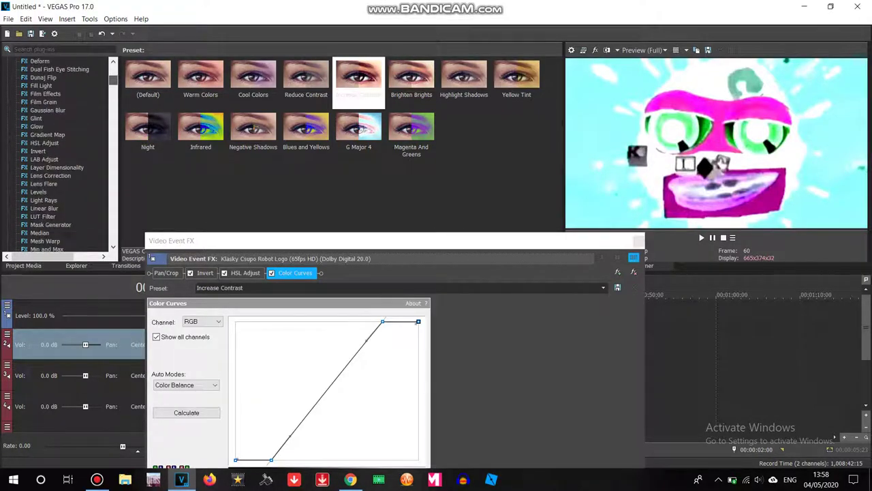
scroll(62, 153, "down", 4)
scroll(61, 153, "down", 18)
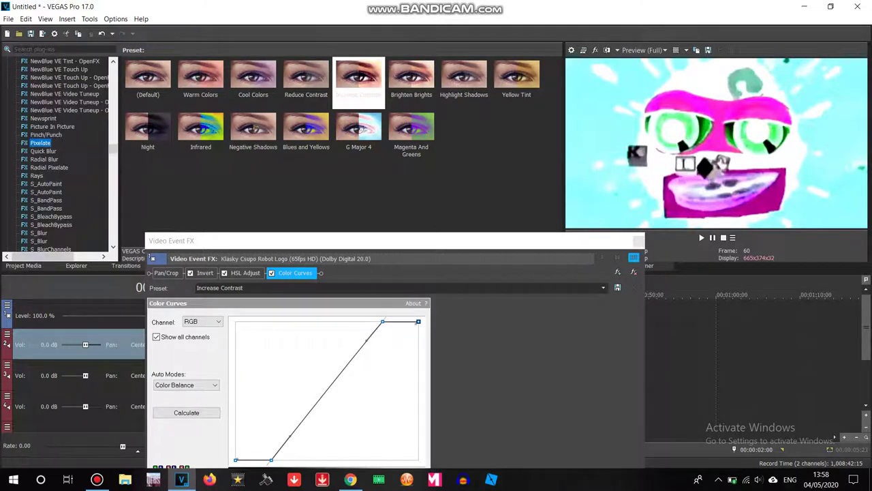
left_click_drag(306, 77, 327, 354)
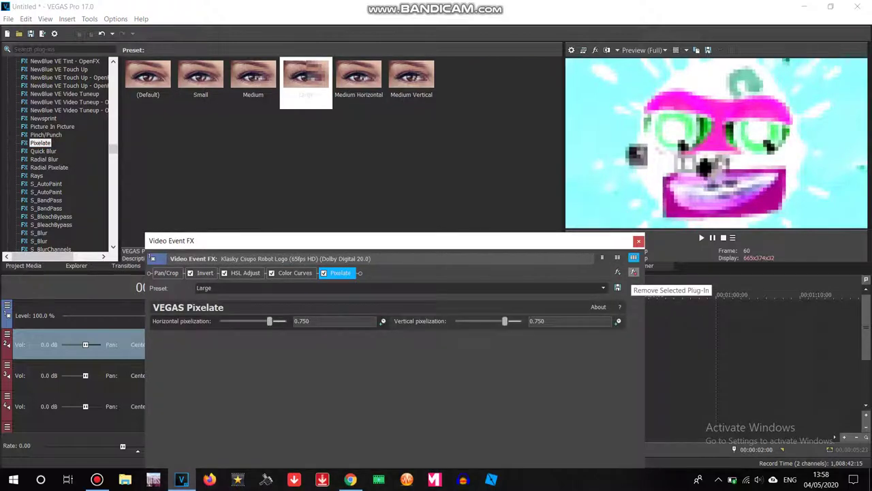
left_click(633, 272)
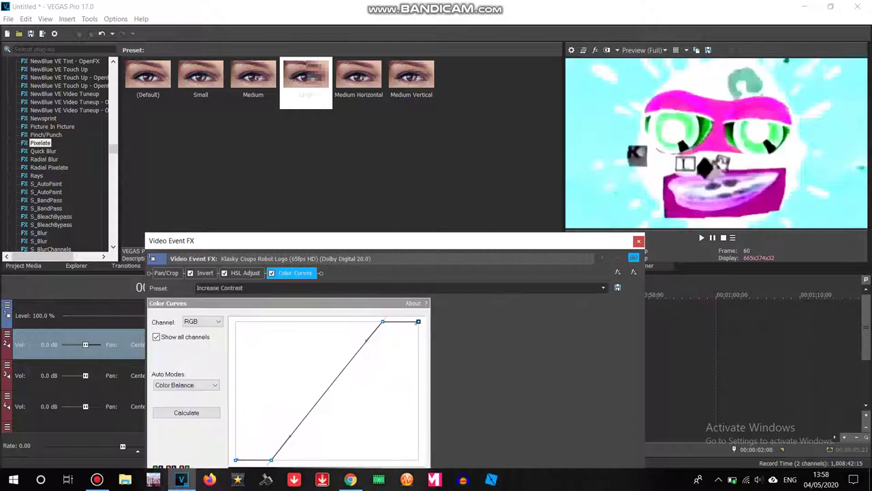
Step: Add the Pixelate effect with the Medium preset to the video clip
left_click(49, 168)
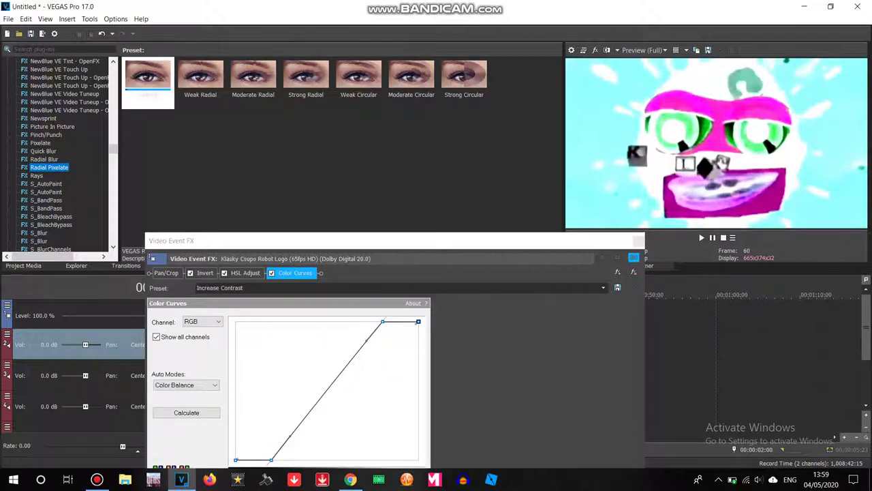
left_click(40, 143)
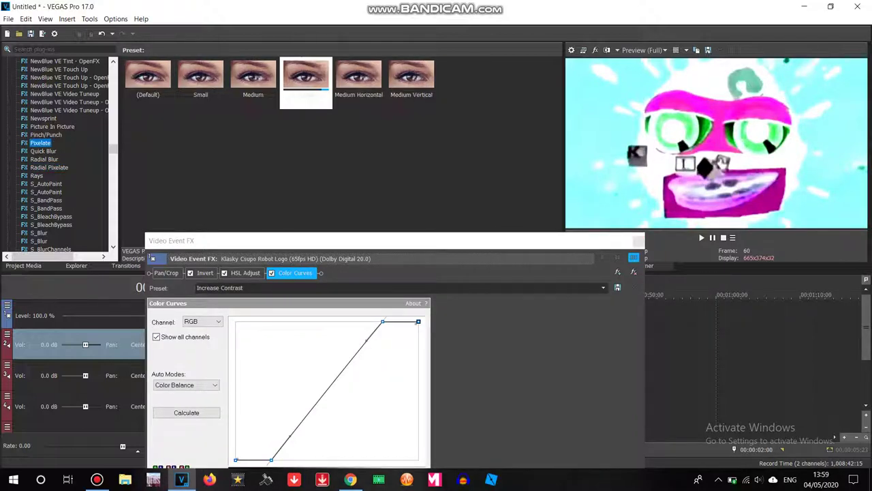
double_click(253, 75)
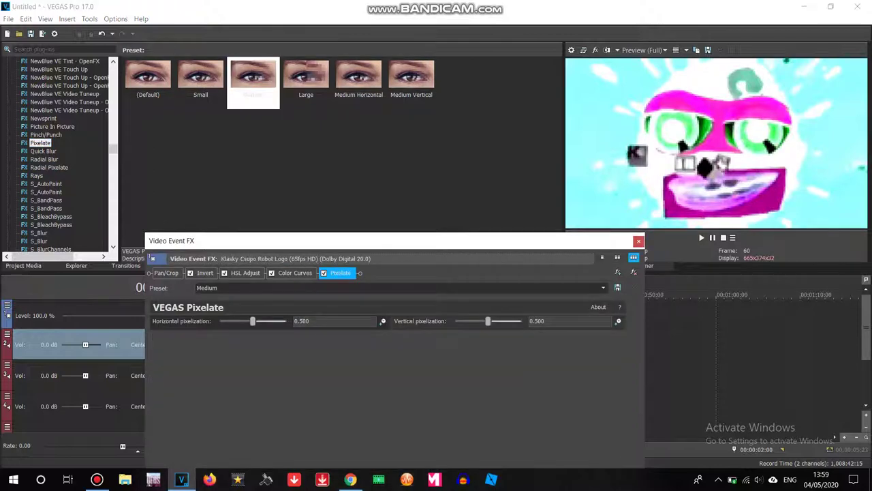
Step: Add the Mirror effect with the Reflect Right preset to the video clip and close its effects window
left_click_drag(113, 148, 113, 82)
left_click(38, 151)
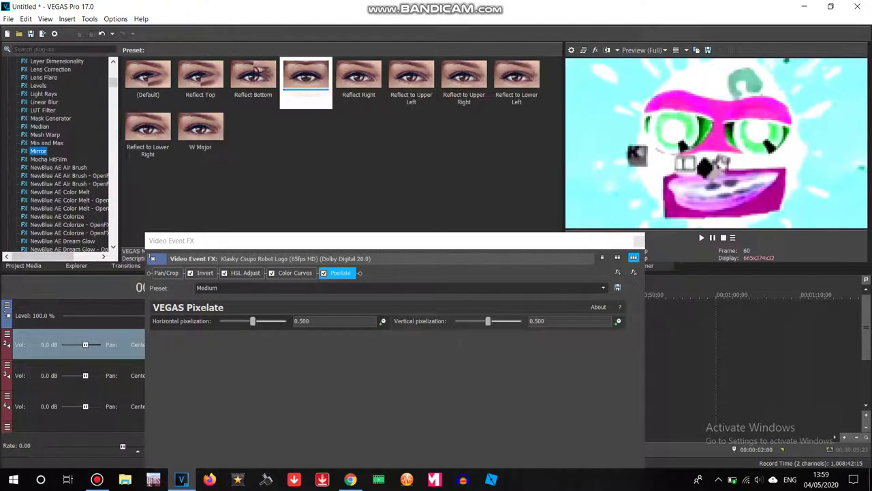
left_click_drag(359, 79, 368, 341)
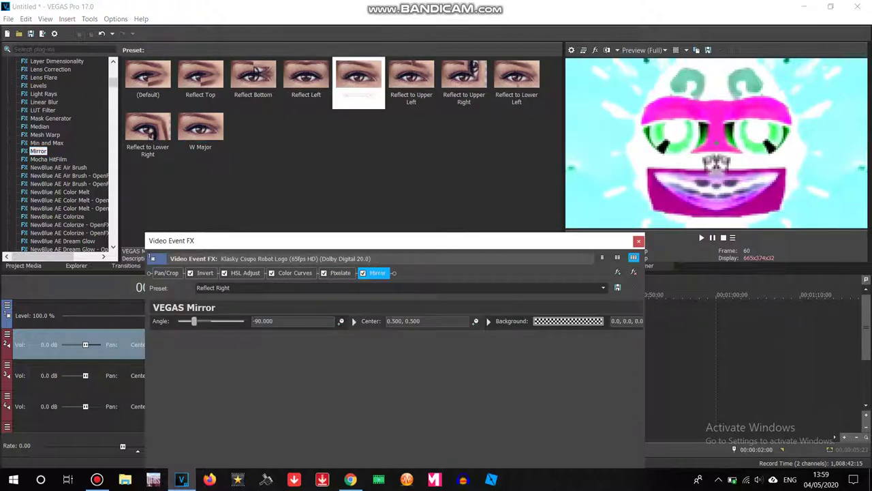
left_click(638, 241)
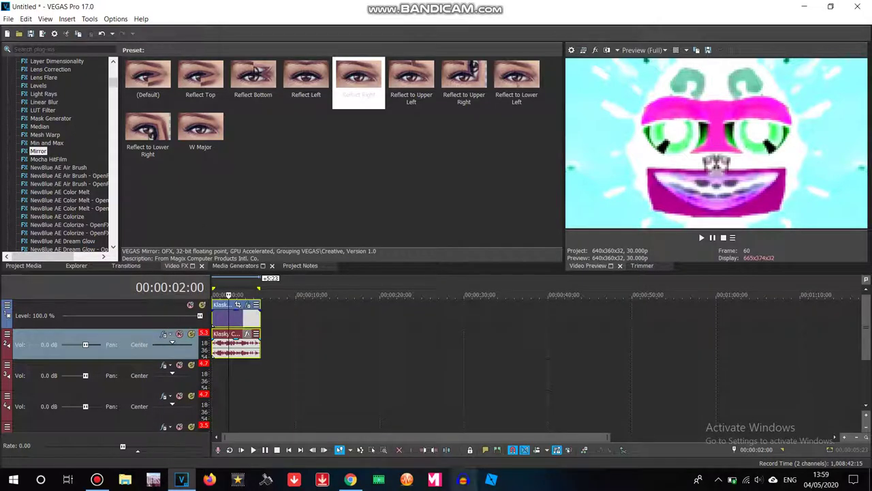
Step: Add IL Vocodex (demo) and ExpressFX Chorus to the clip's audio effect chain
mouse_move(350, 479)
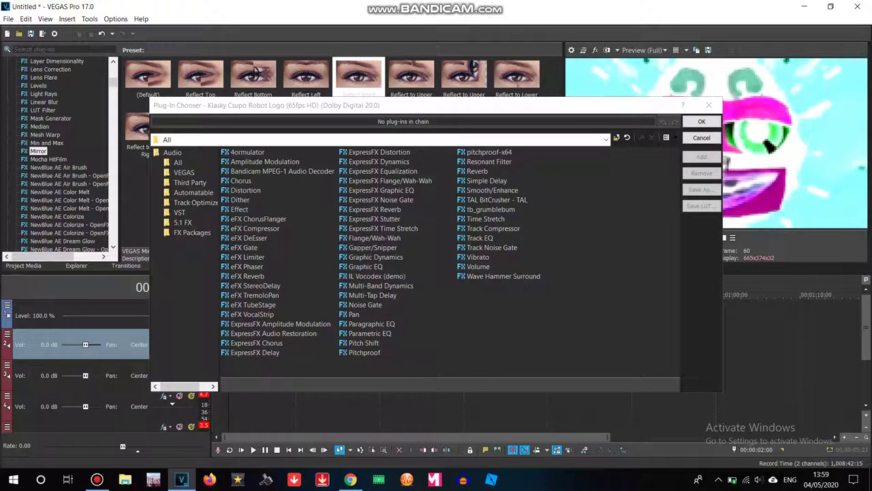
left_click(376, 276)
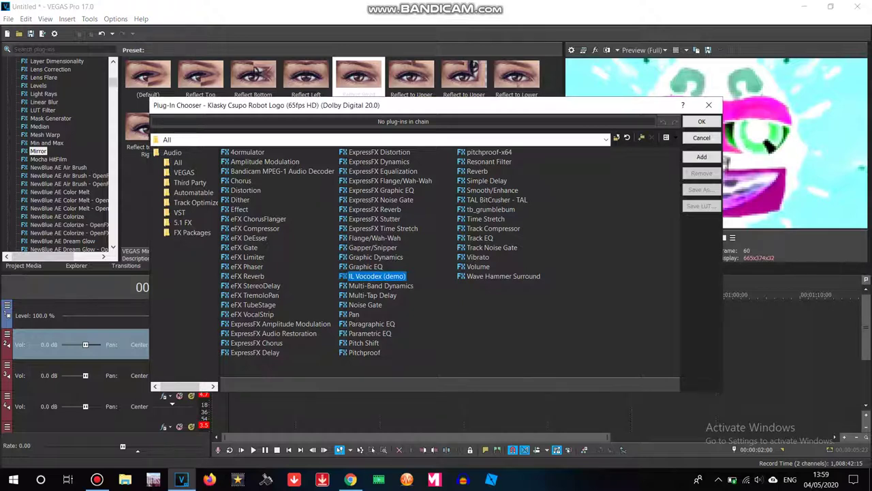
left_click(701, 157)
left_click(256, 343)
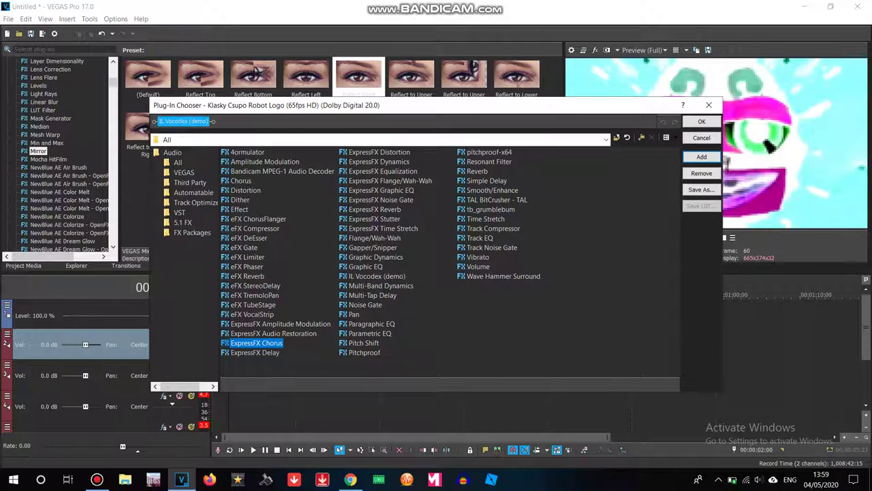
left_click(701, 157)
left_click(701, 121)
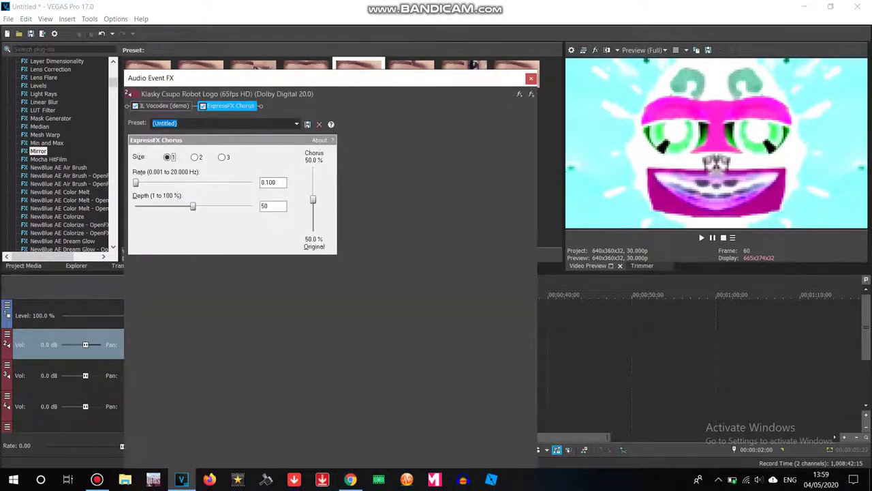
Step: Load the Chord preset in the IL Vocodex effect
left_click(165, 106)
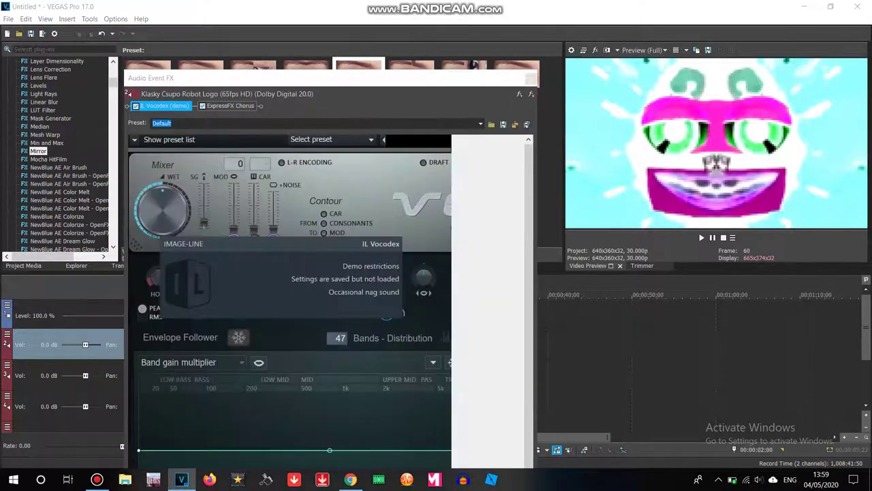
left_click(334, 140)
left_click(312, 242)
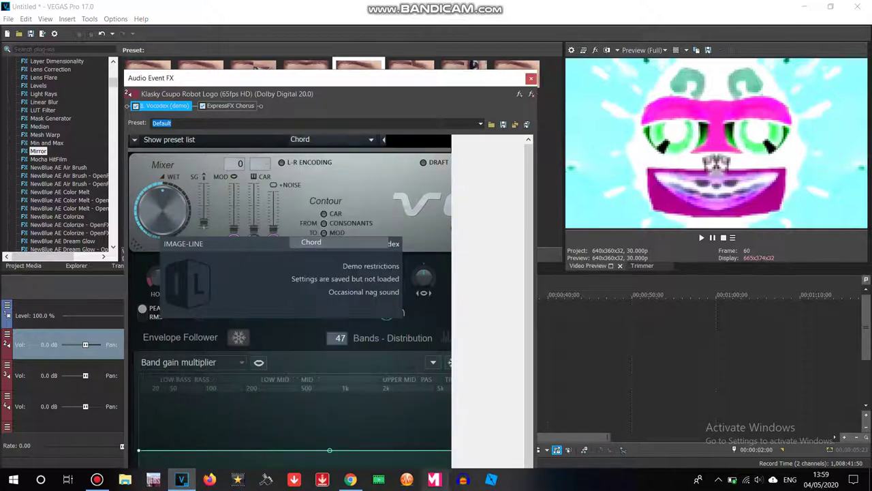
Step: Compare the Vocodex settings with the "How to make G-Major 104" tutorial in the browser, and return to VEGAS Pro
left_click(351, 479)
key("ctrl+Tab")
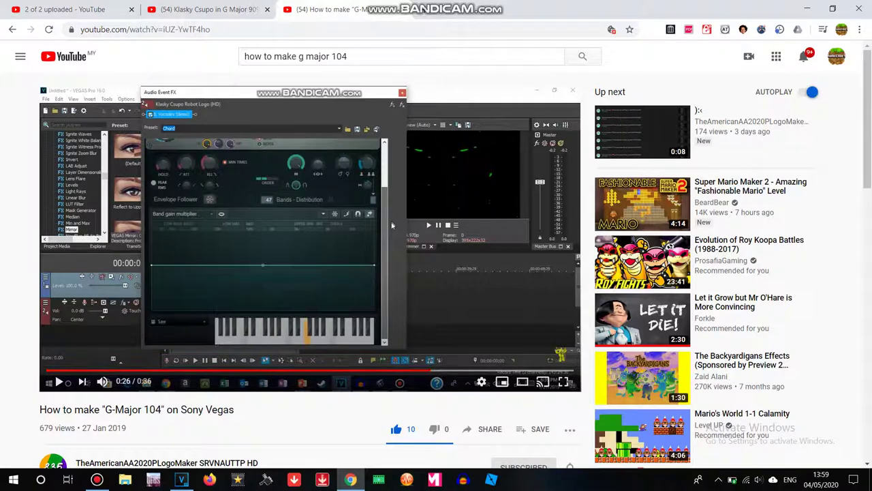
left_click(181, 479)
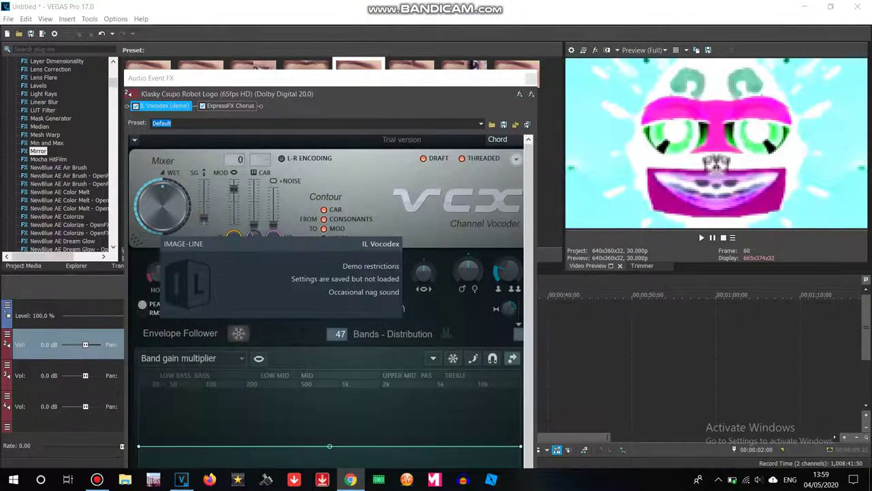
left_click_drag(529, 225, 528, 255)
left_click_drag(354, 79, 290, 9)
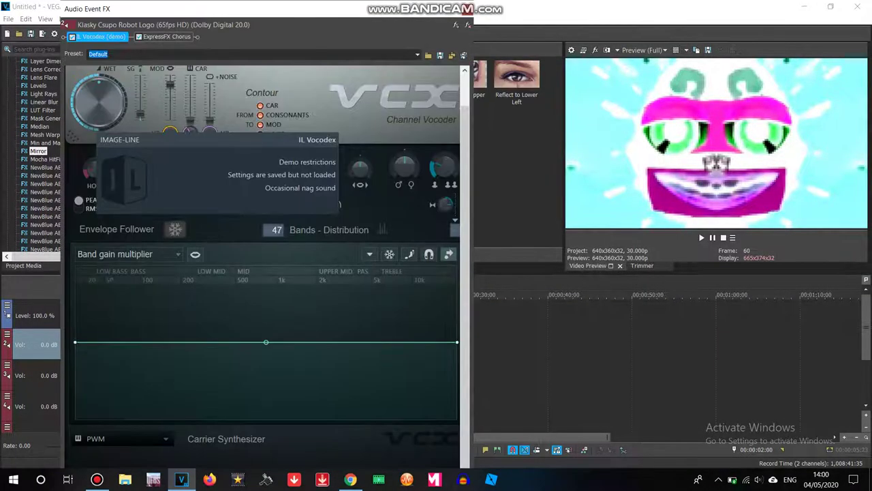
Step: Remove IL Vocodex (demo) from the audio effect chain, leaving ExpressFX Chorus in place
left_click(167, 36)
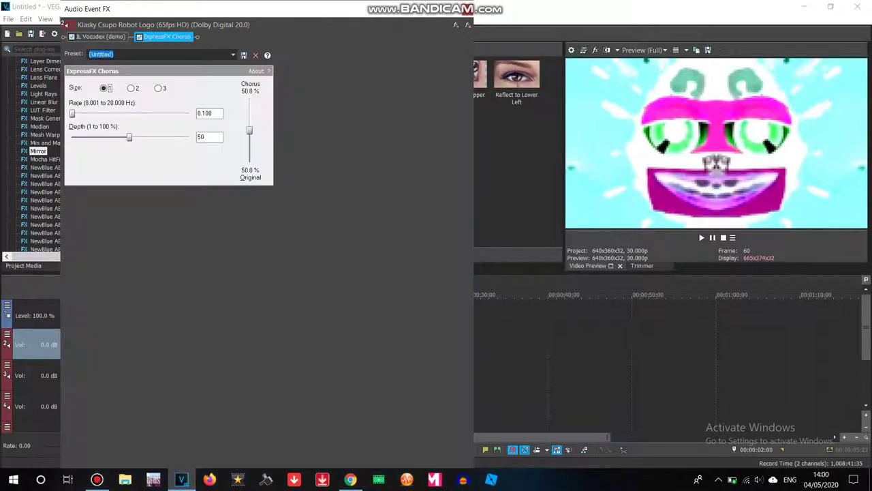
left_click(102, 37)
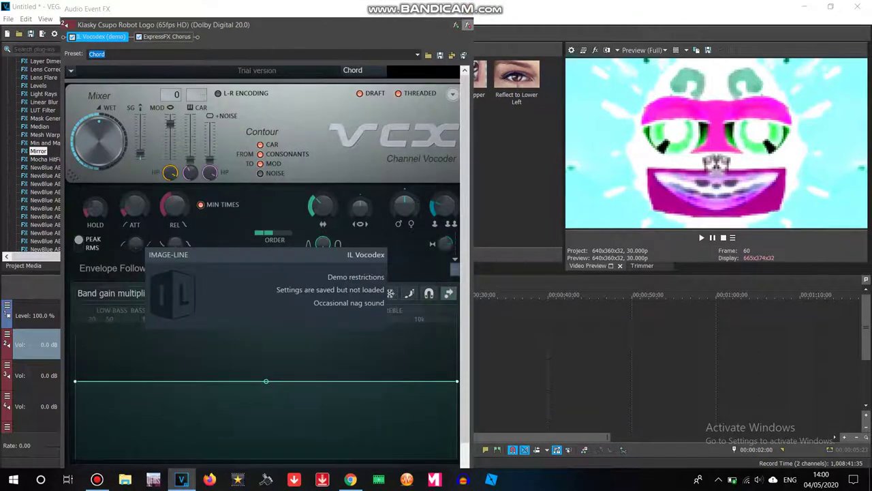
left_click(468, 26)
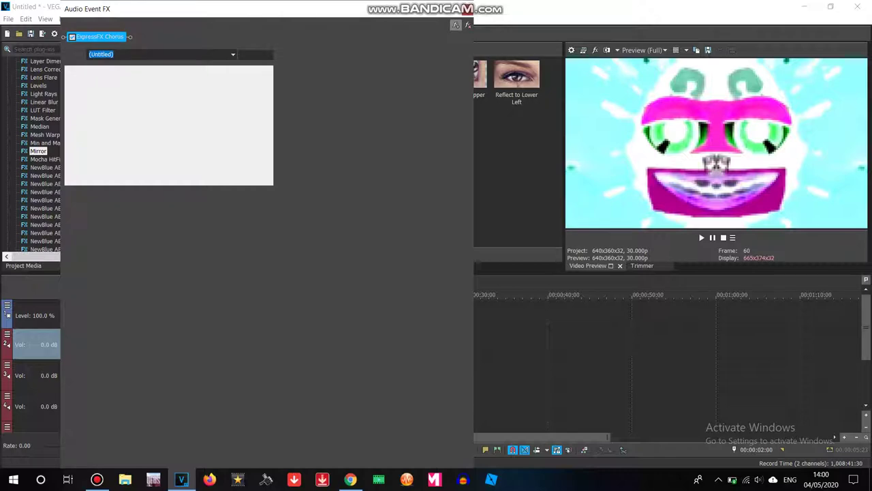
Step: Add IL Vocodex (demo) and Pitch Shift to the clip's audio effect chain after ExpressFX Chorus
left_click(456, 25)
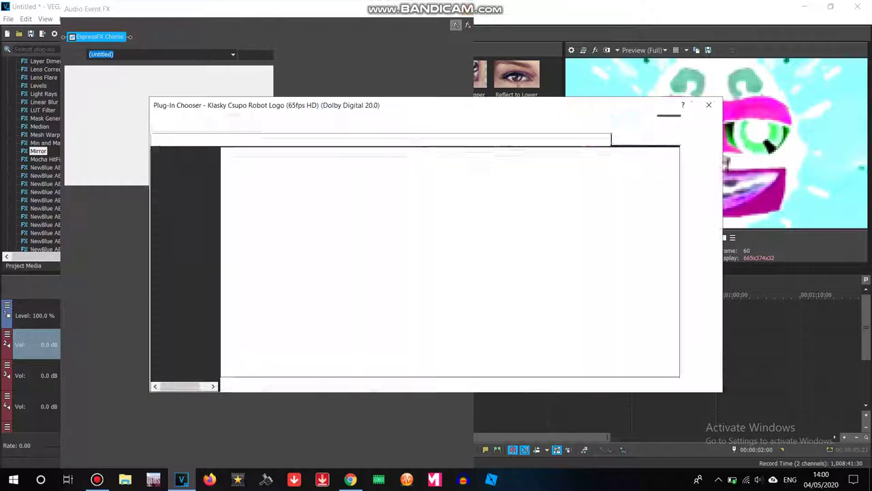
left_click(376, 276)
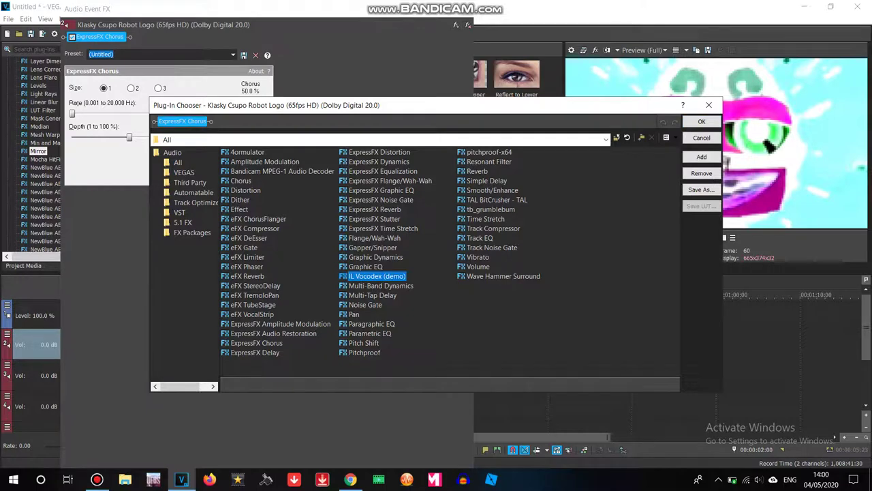
left_click(702, 157)
left_click(364, 343)
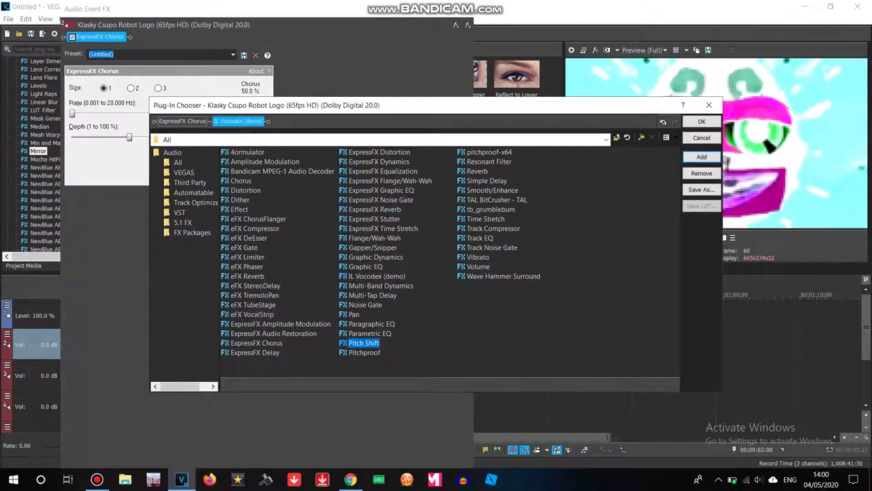
left_click(702, 156)
left_click(702, 121)
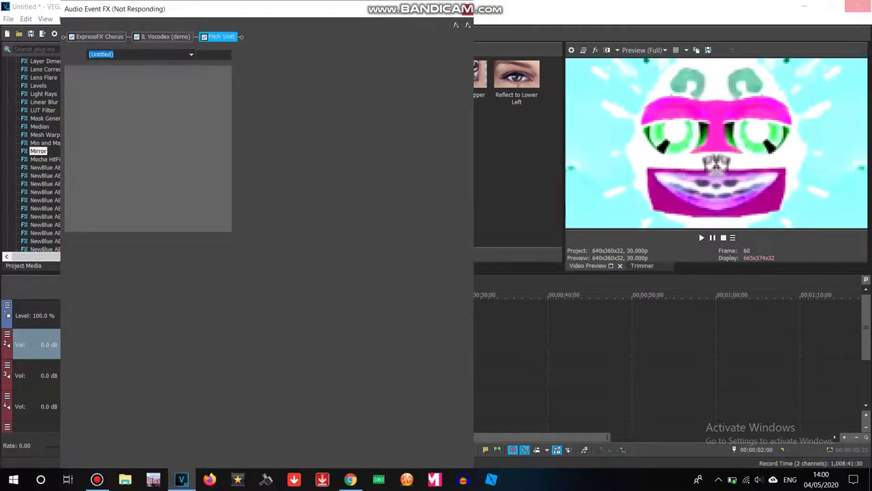
Step: Move IL Vocodex (demo) to the front of the audio effect chain and load its Chord preset
left_click(164, 36)
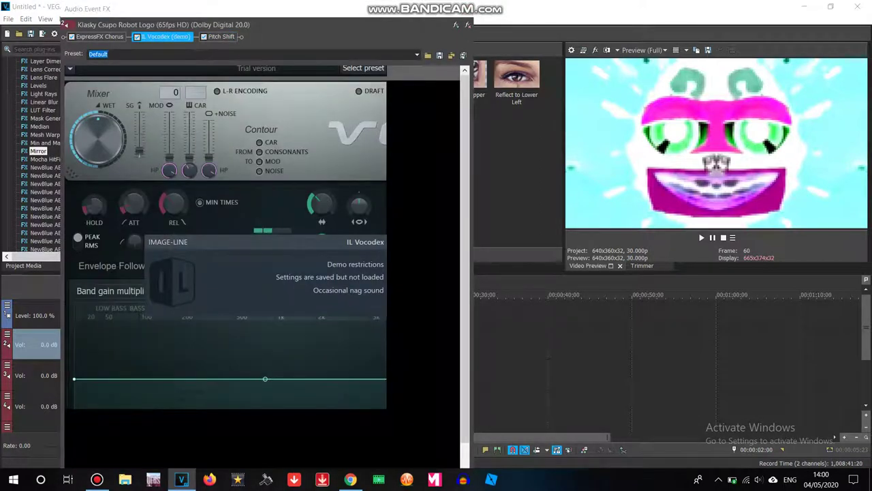
left_click_drag(164, 36, 99, 36)
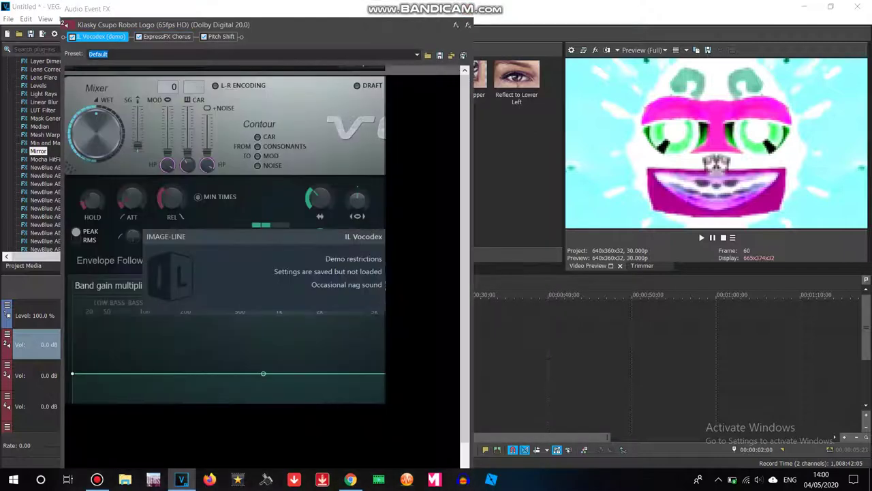
left_click(363, 66)
left_click(381, 164)
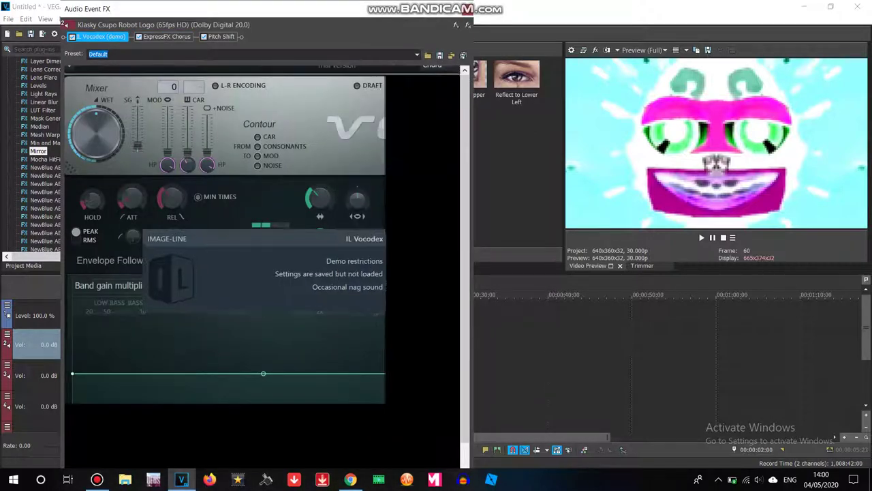
left_click_drag(465, 259, 465, 293)
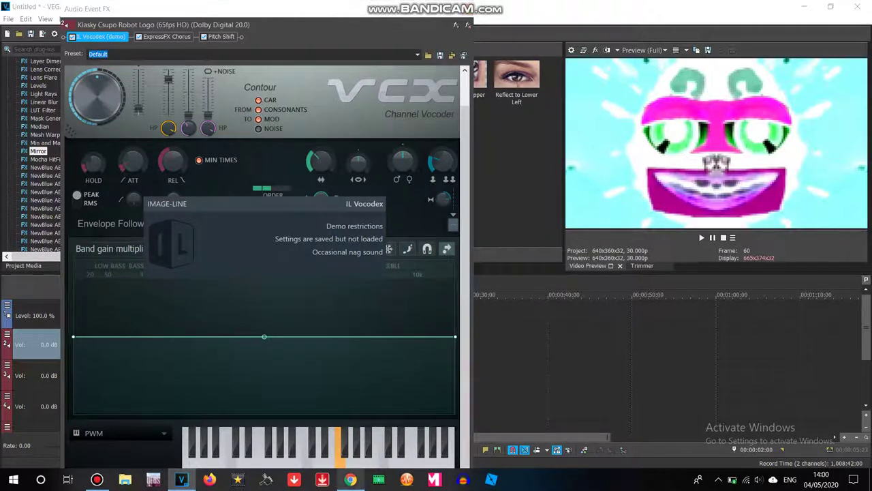
Step: Check the G-Major 104 tutorial in the browser, then return to VEGAS Pro and set the Vocodex carrier sound to Saw
left_click(350, 479)
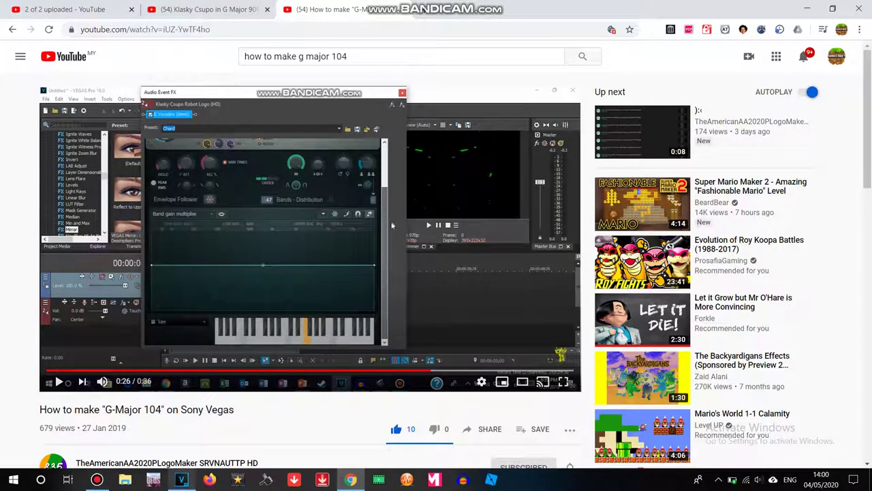
left_click(181, 479)
left_click(161, 433)
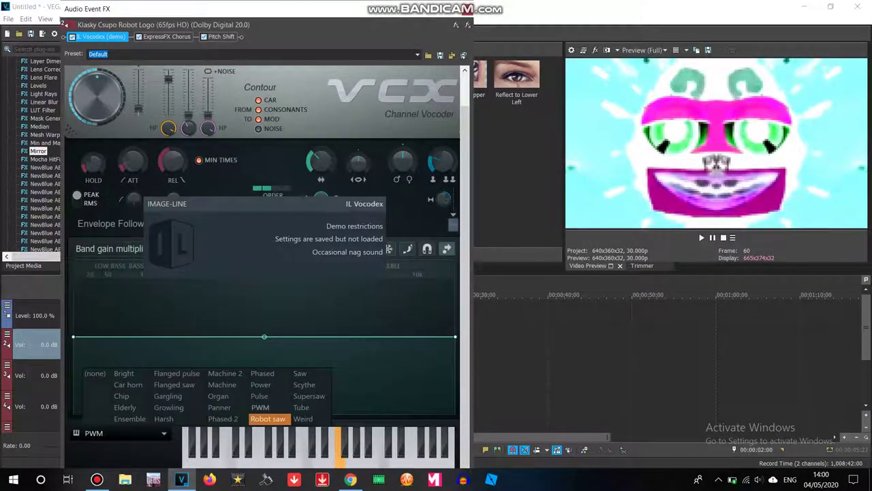
left_click(300, 373)
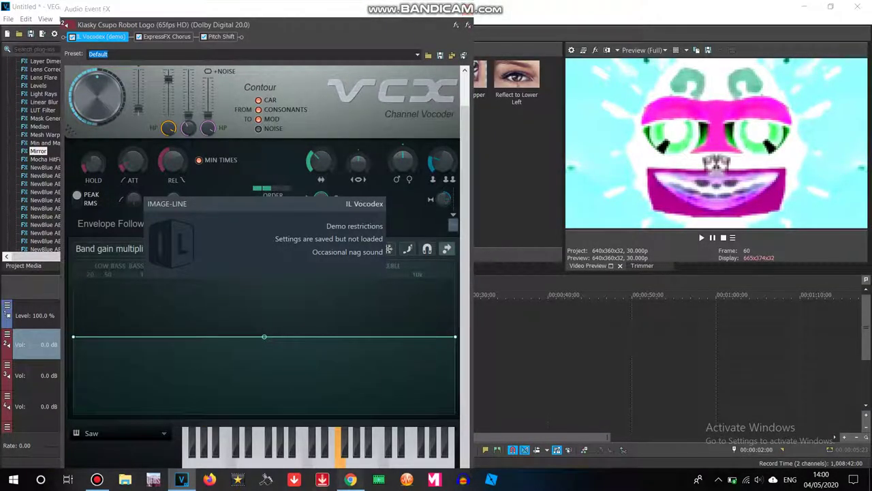
Step: Turn the Vocodex band width knob to its maximum, comparing the settings with the G-Major 104 tutorial in the browser
left_click(350, 479)
left_click(181, 479)
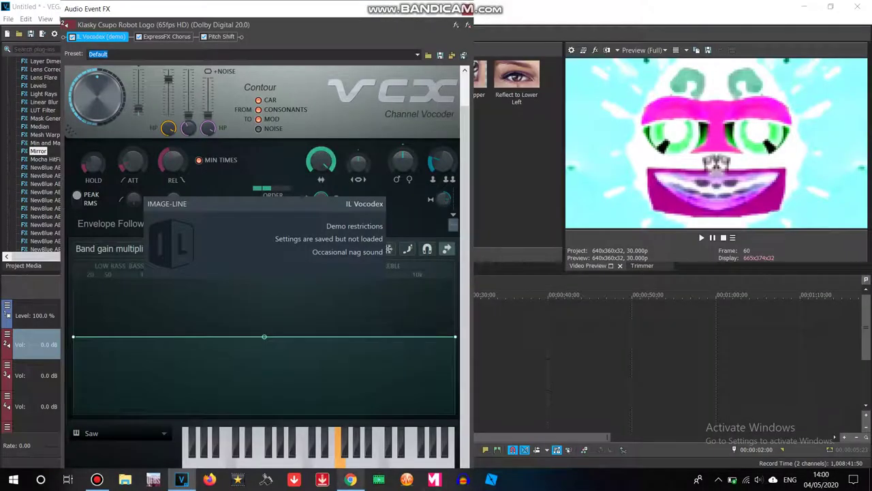
left_click(351, 479)
left_click(182, 480)
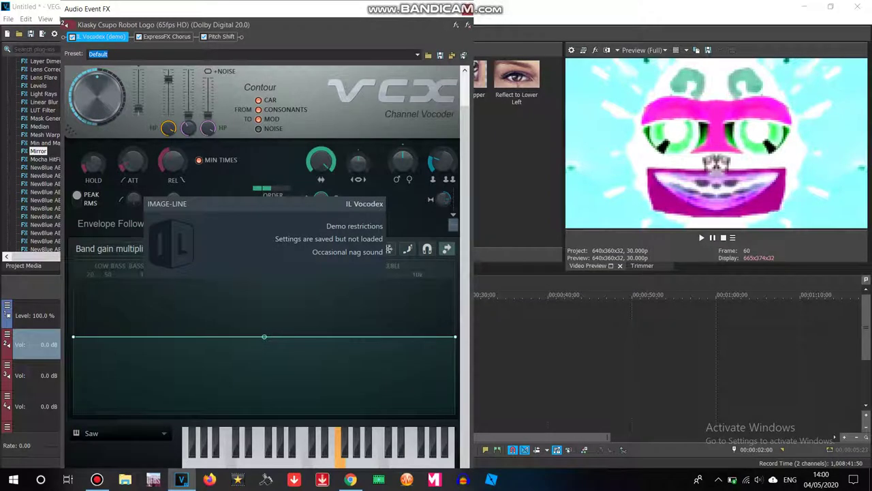
Step: Move Pitch Shift to the front of the audio effect chain and load its [Sys] Third down preset
left_click_drag(222, 36, 90, 37)
left_click(190, 54)
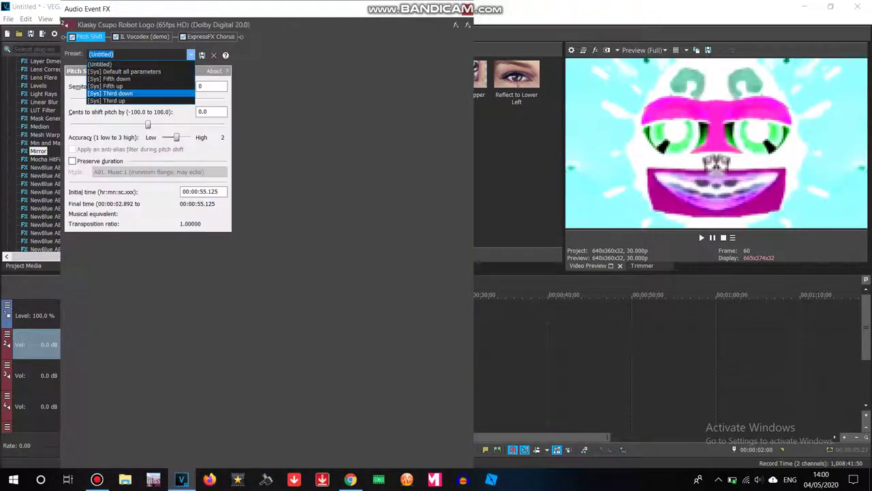
left_click(143, 94)
Step: Turn on Preserve duration in Pitch Shift with the mode A19. Drums (tiny echo), and briefly preview the clip
left_click(100, 161)
left_click(194, 172)
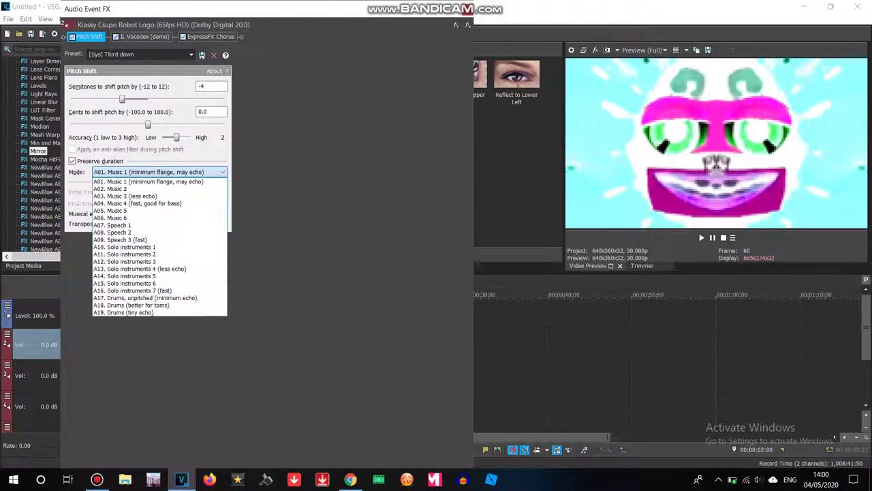
left_click(179, 312)
left_click(712, 238)
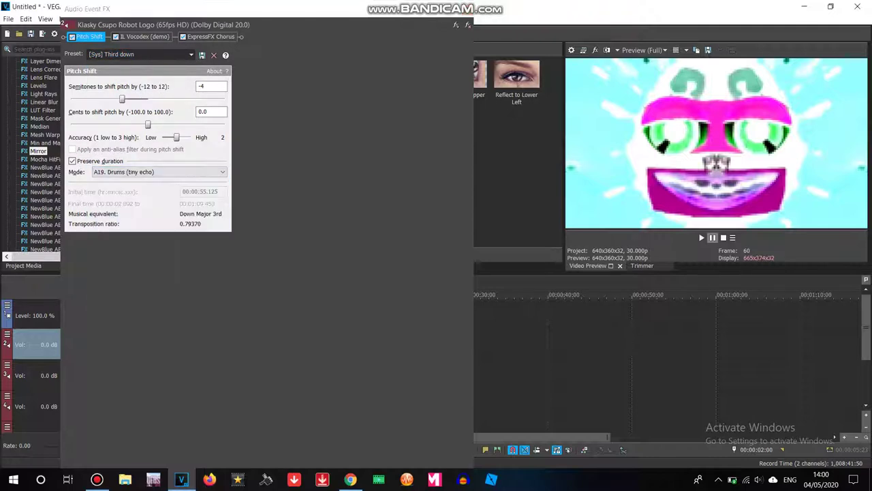
left_click(712, 238)
Step: Load the [Sys] Fast heavy chorus preset in ExpressFX Chorus and briefly preview the clip
left_click(210, 37)
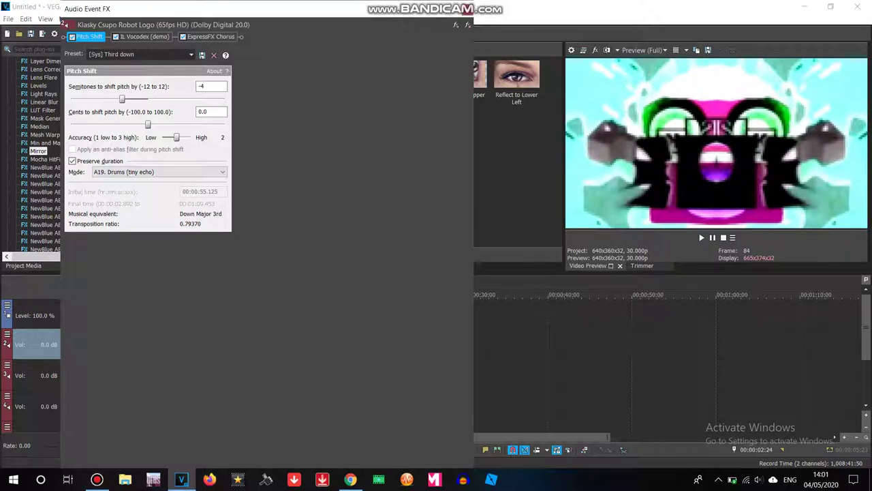
left_click(232, 55)
key("Down")
key("Down")
key("Down")
key("Up")
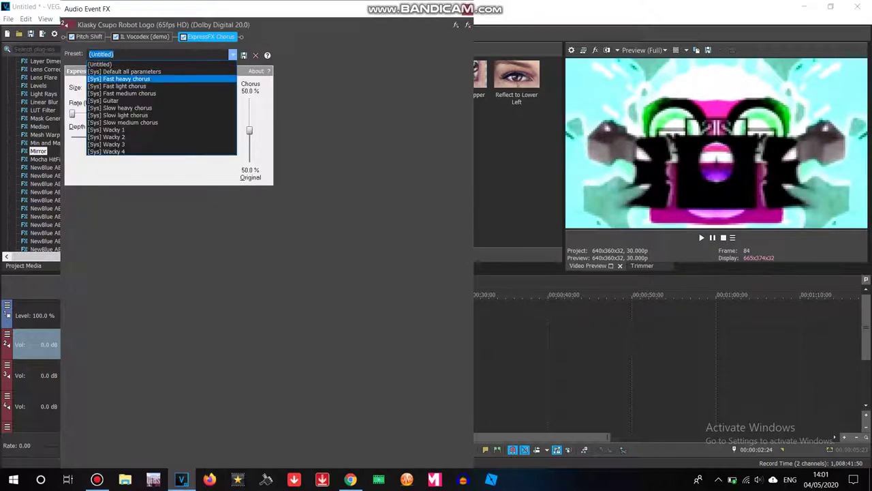
key("Return")
key("space")
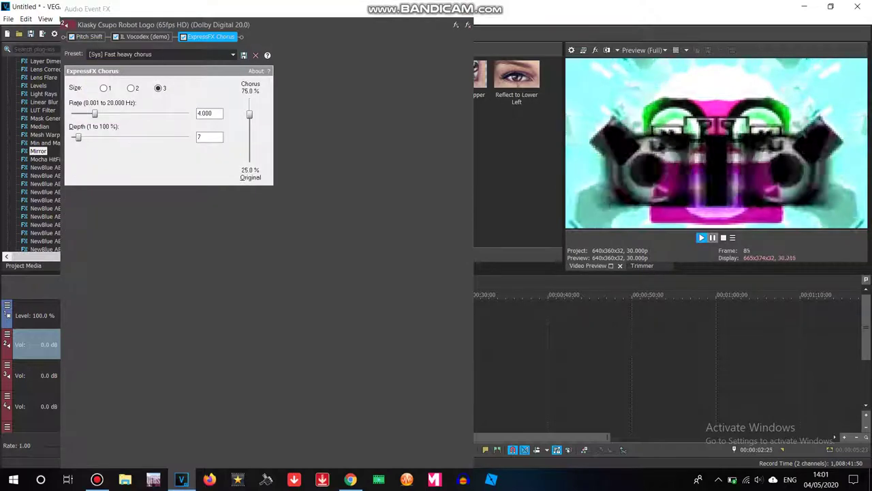
key("space")
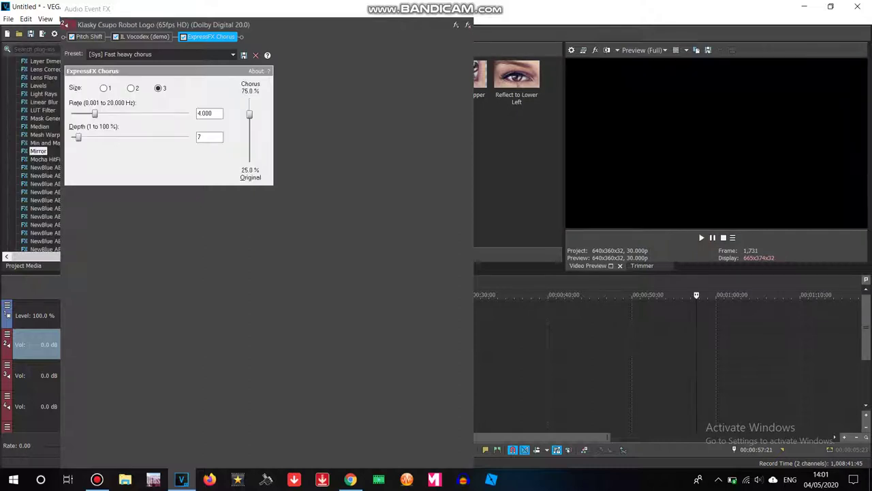
Step: Load the [Sys] Wacky 1 preset in ExpressFX Chorus and play the clip from the start
key("alt+Tab")
key("alt+Down")
key("Down")
key("Down")
key("Down")
key("Down")
key("Down")
key("Down")
key("Down")
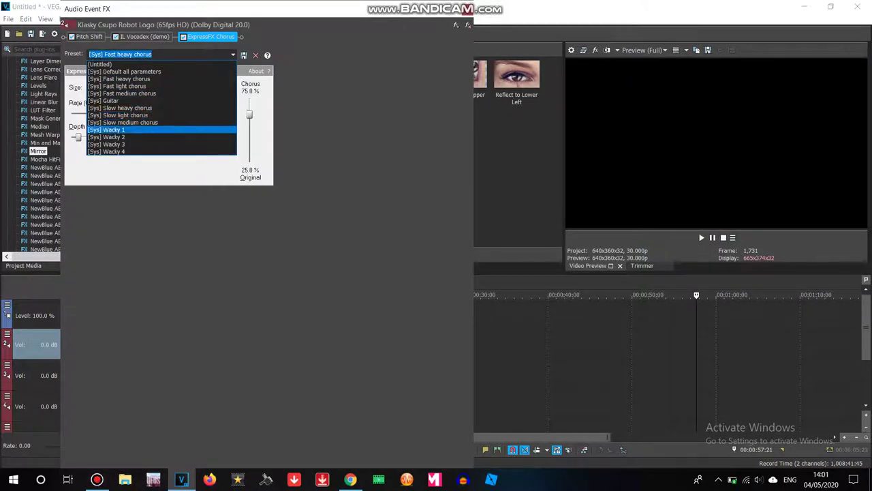
key("Return")
key("alt+Tab")
key("space")
key("space")
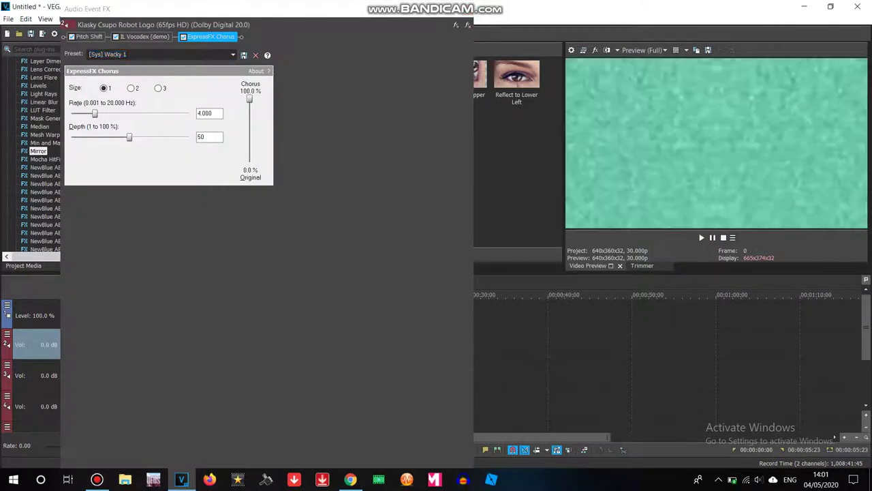
key("space")
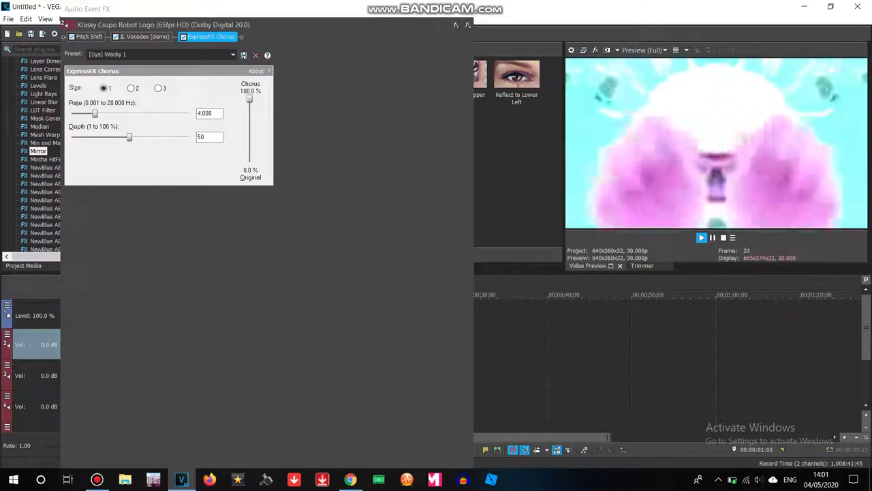
Step: Load the [Sys] Wacky 2 preset in ExpressFX Chorus
key("alt+Tab")
left_click(233, 54)
left_click(136, 137)
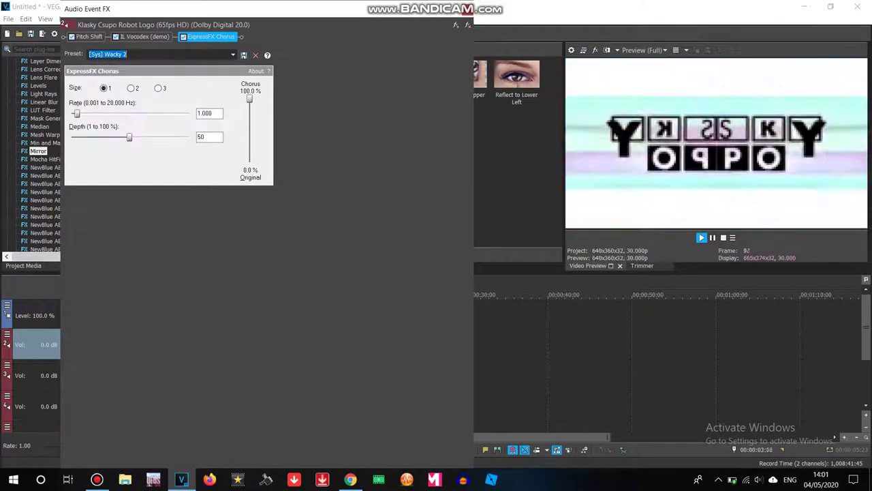
Step: Leave the audio effects window and play the clip from the start to review the finished effect
left_click(603, 368)
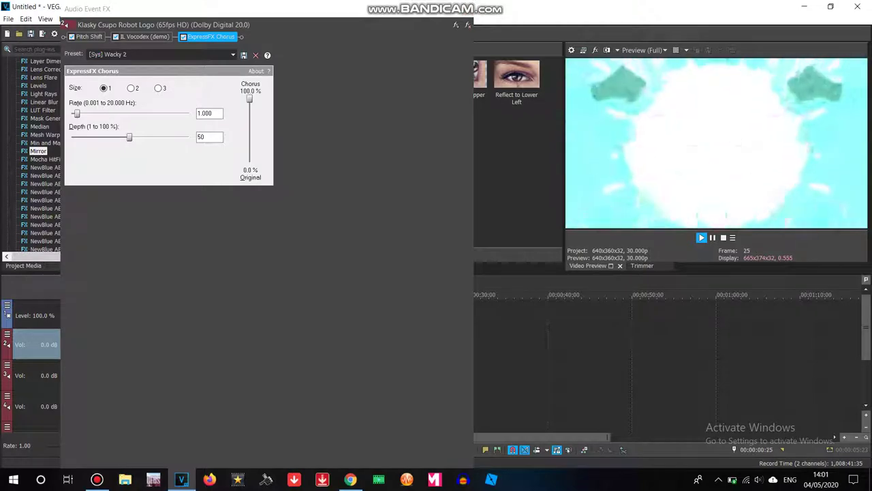
key("alt+Tab")
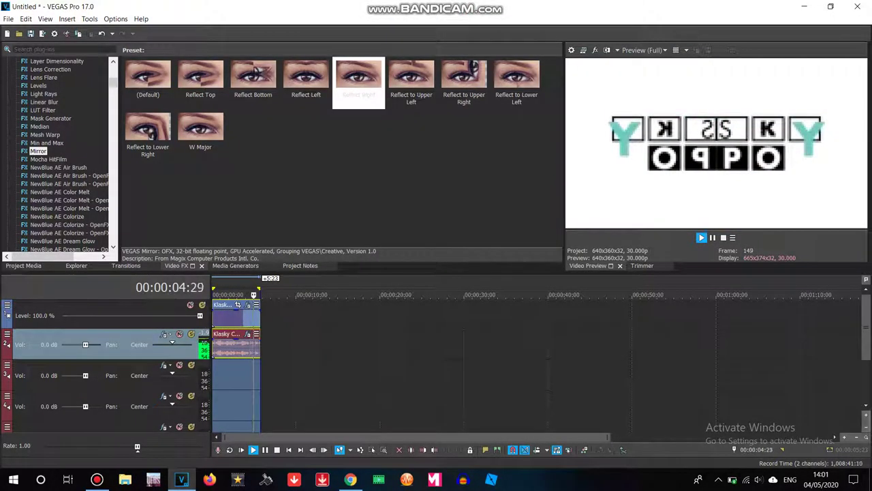
key("space")
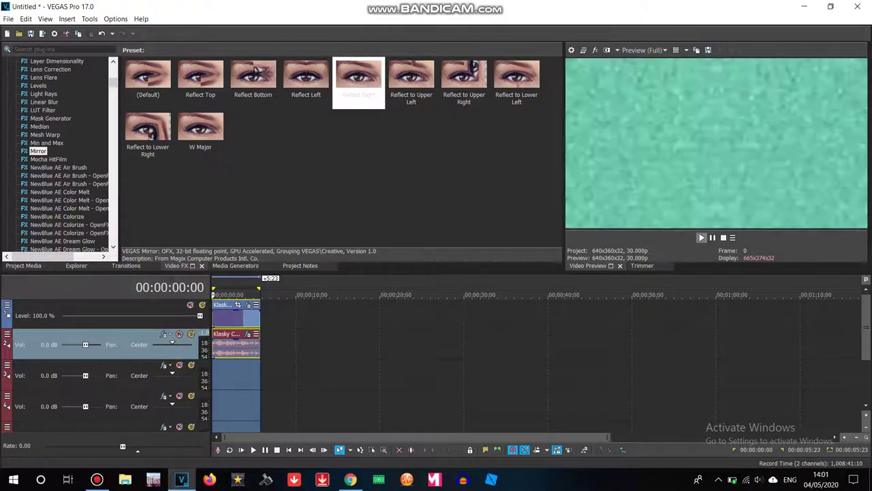
key("space")
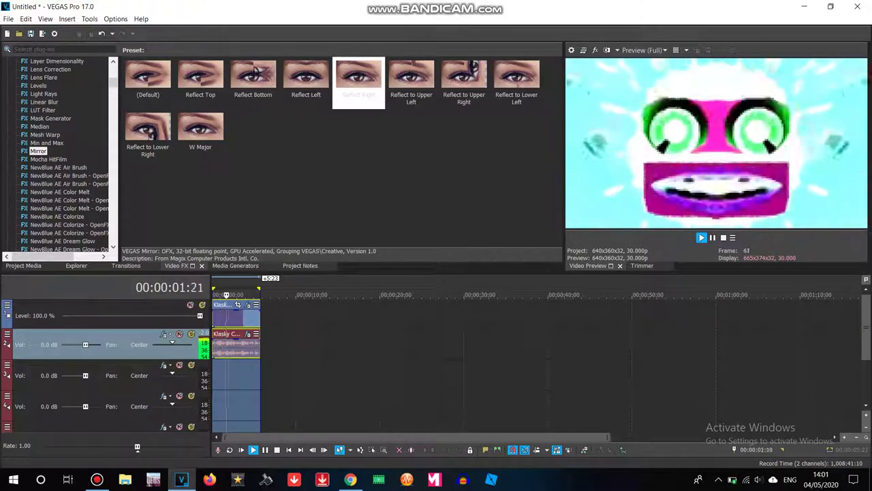